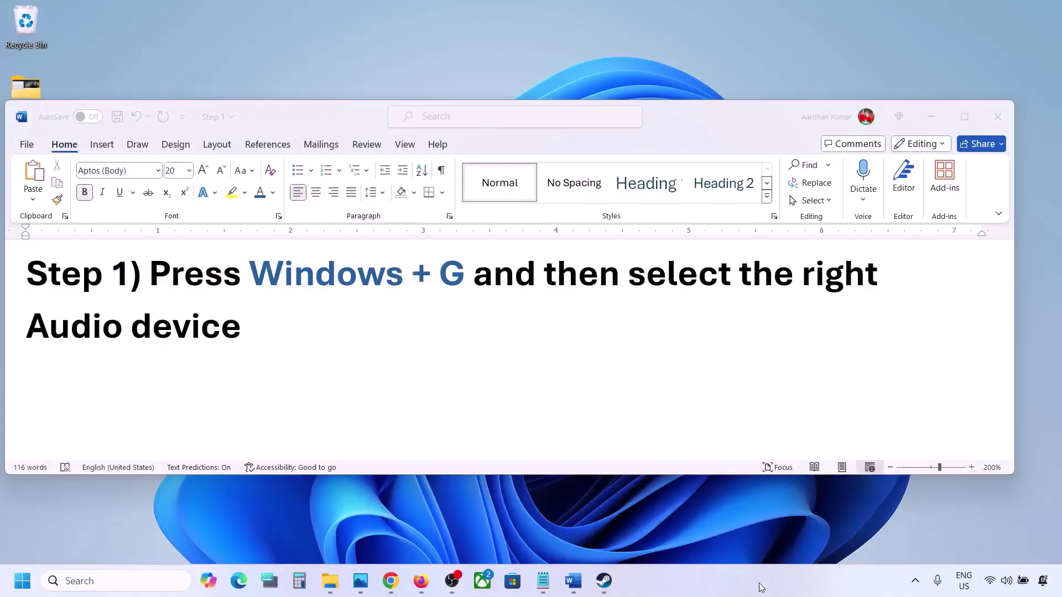
- Read the Step 1 instruction in the Word document, then bring up Xbox Game Bar with Windows+G
left_click(167, 281)
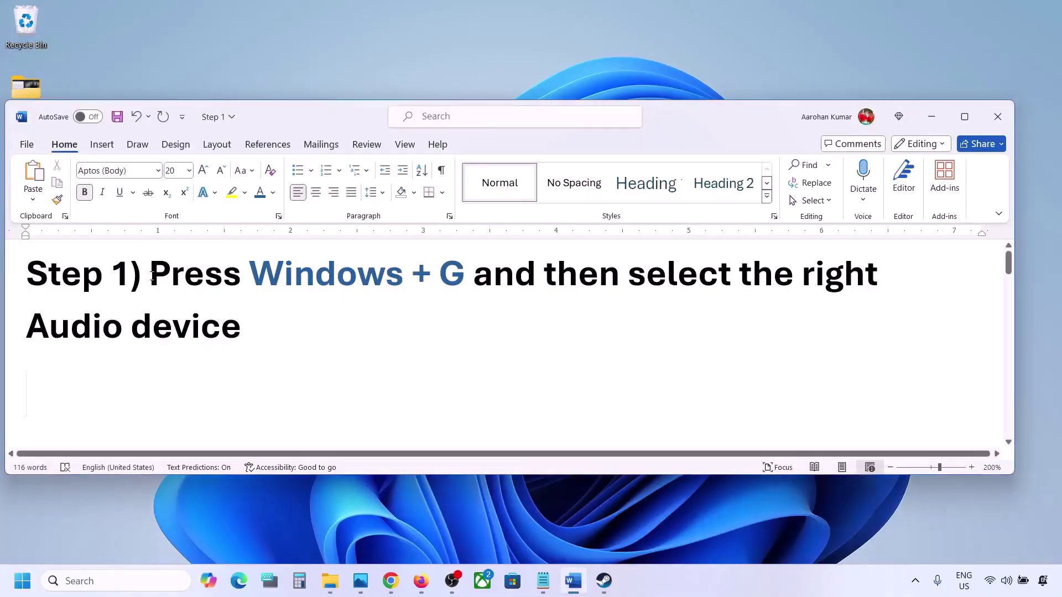
left_click_drag(151, 277, 247, 325)
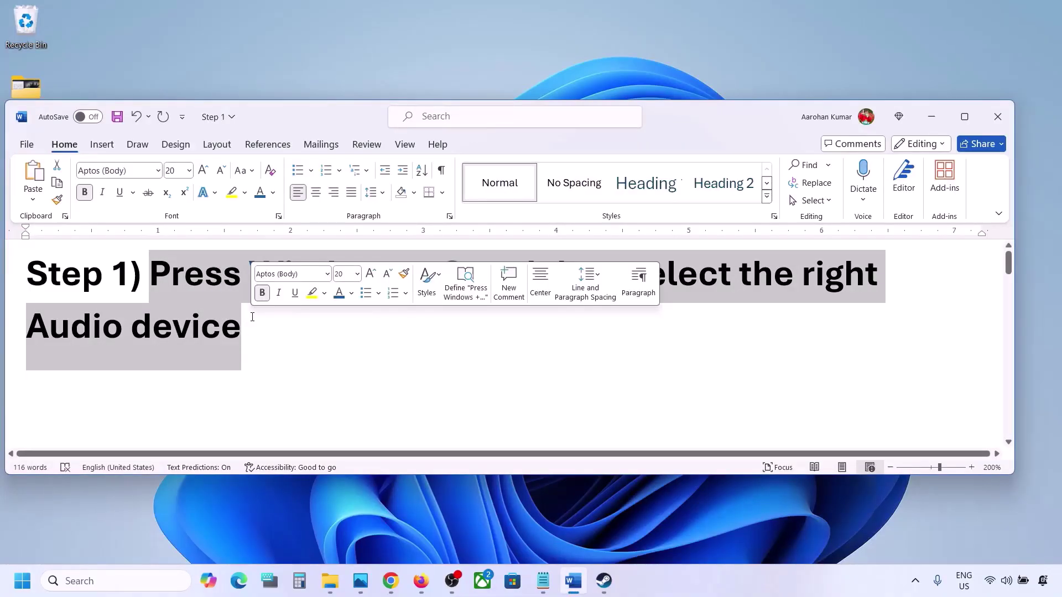
left_click(300, 342)
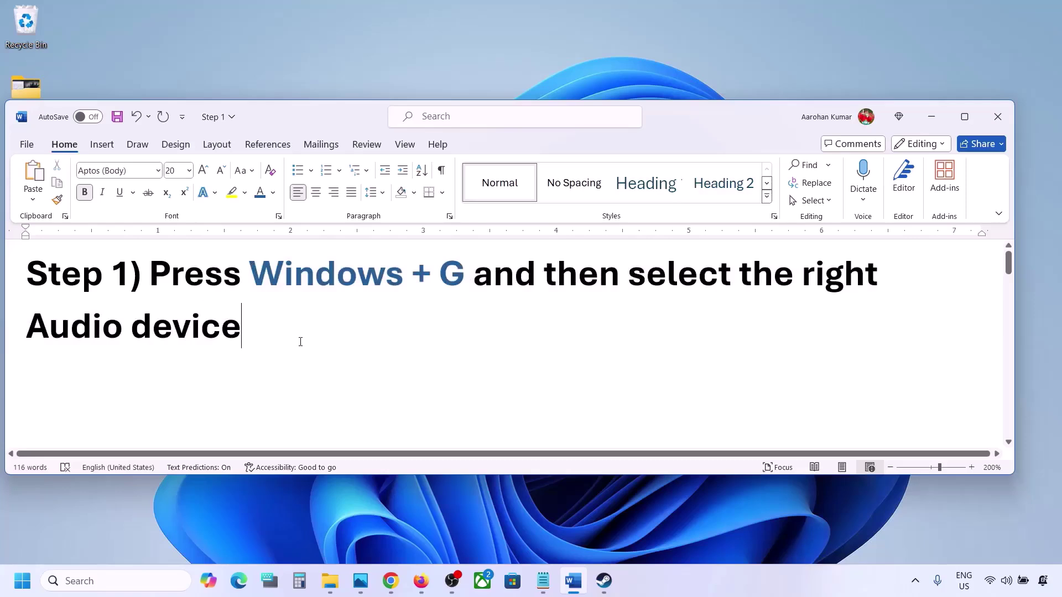
key("super+g")
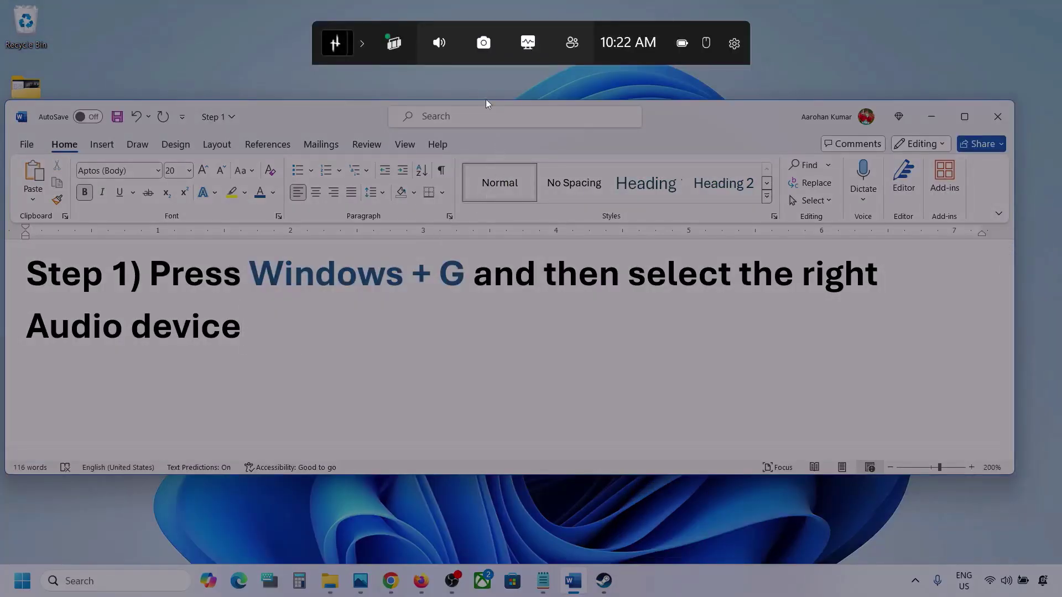
- In the Game Bar Audio widget, set Speakers (Realtek(R) Audio) as the default output
left_click(439, 45)
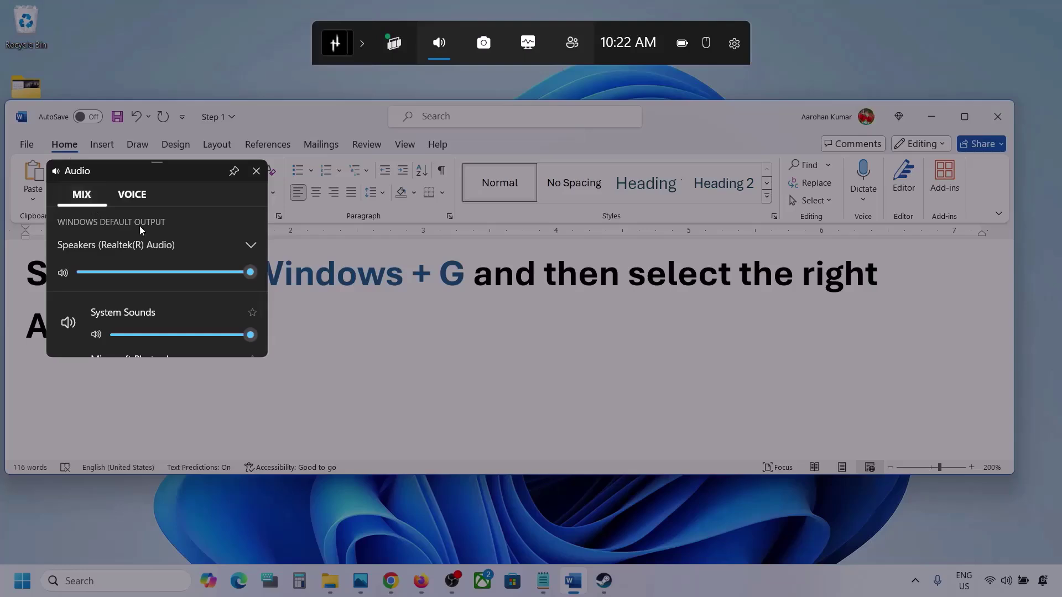
left_click(252, 247)
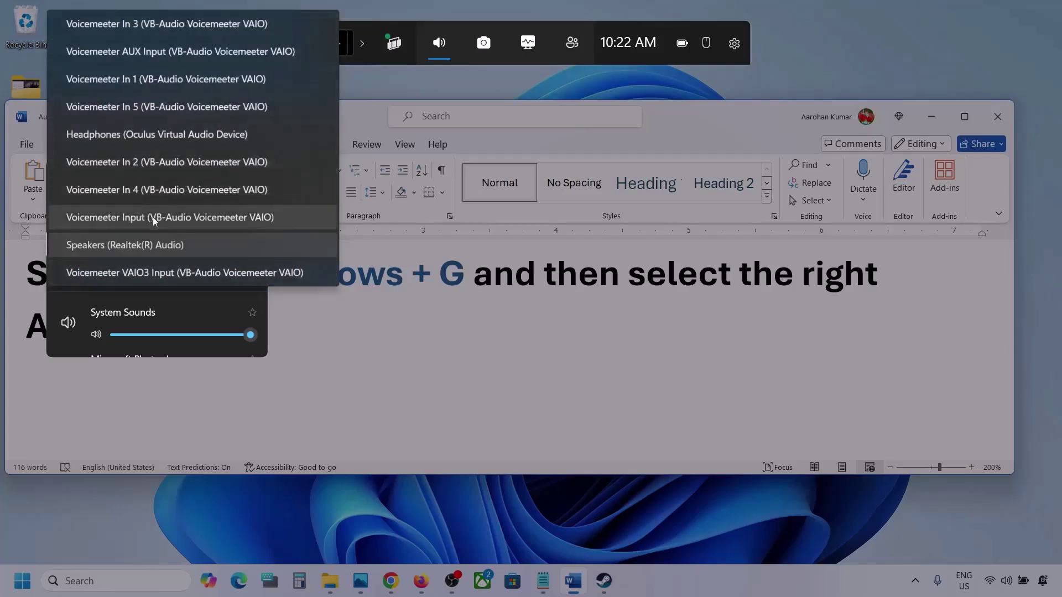
left_click(166, 246)
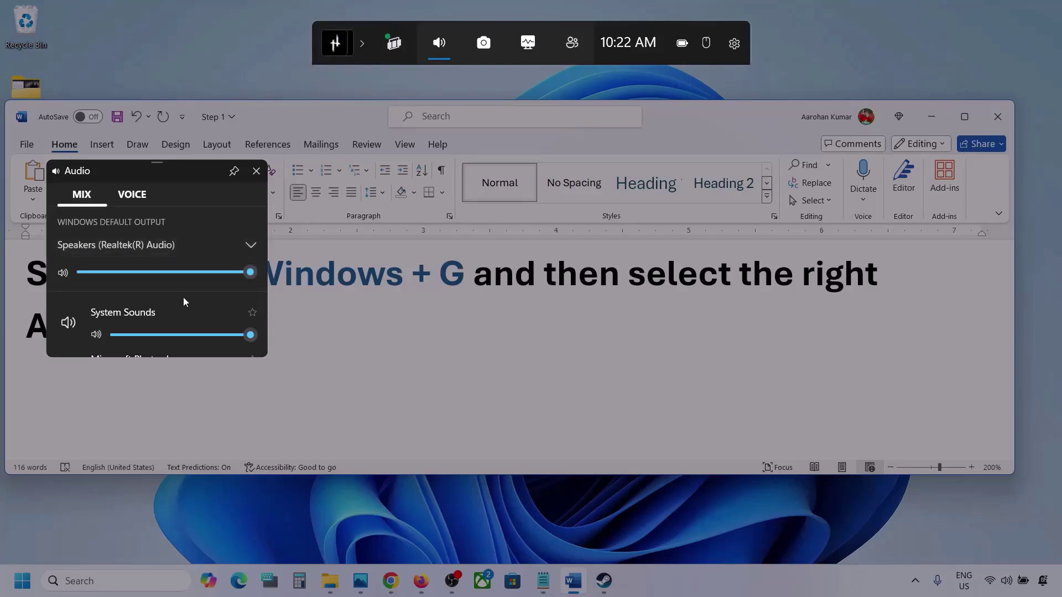
- Enlarge the mixer panel and check each app's volume slider, including Microsoft Photos Legacy
scroll(184, 311, "down", 1)
left_click_drag(172, 358, 177, 489)
scroll(161, 383, "up", 1)
scroll(160, 383, "down", 2)
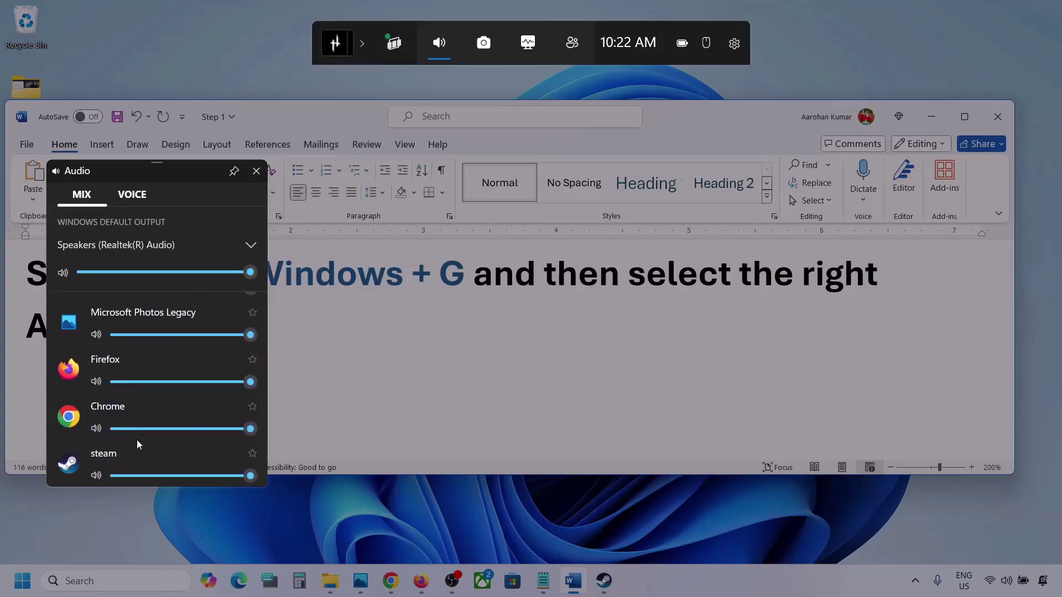
scroll(130, 394, "up", 1)
mouse_move(252, 385)
mouse_move(252, 383)
left_mouse_down()
mouse_move(171, 383)
mouse_move(247, 382)
left_mouse_up()
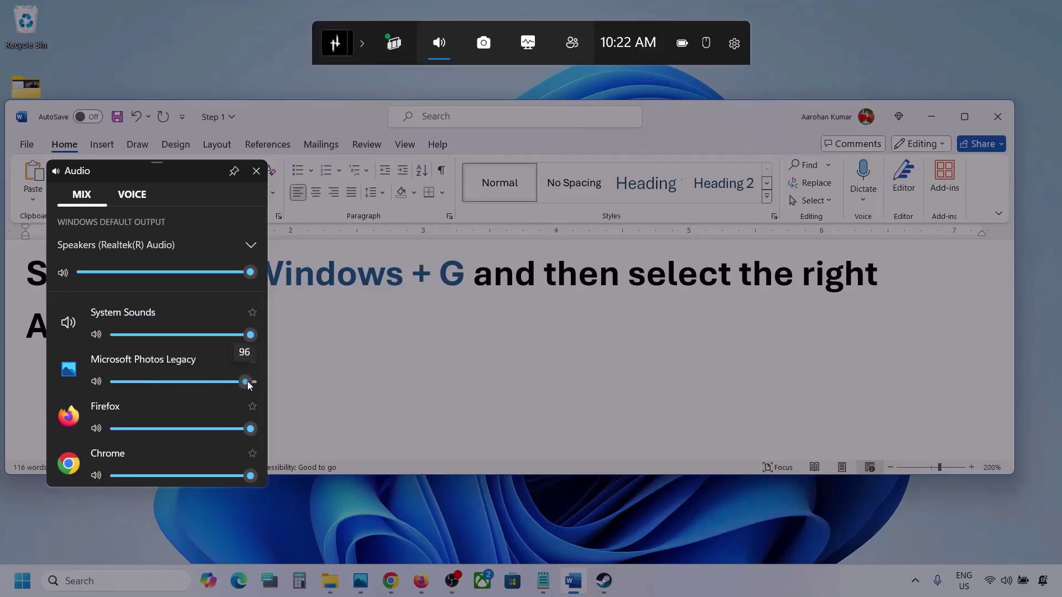
scroll(196, 399, "down", 1)
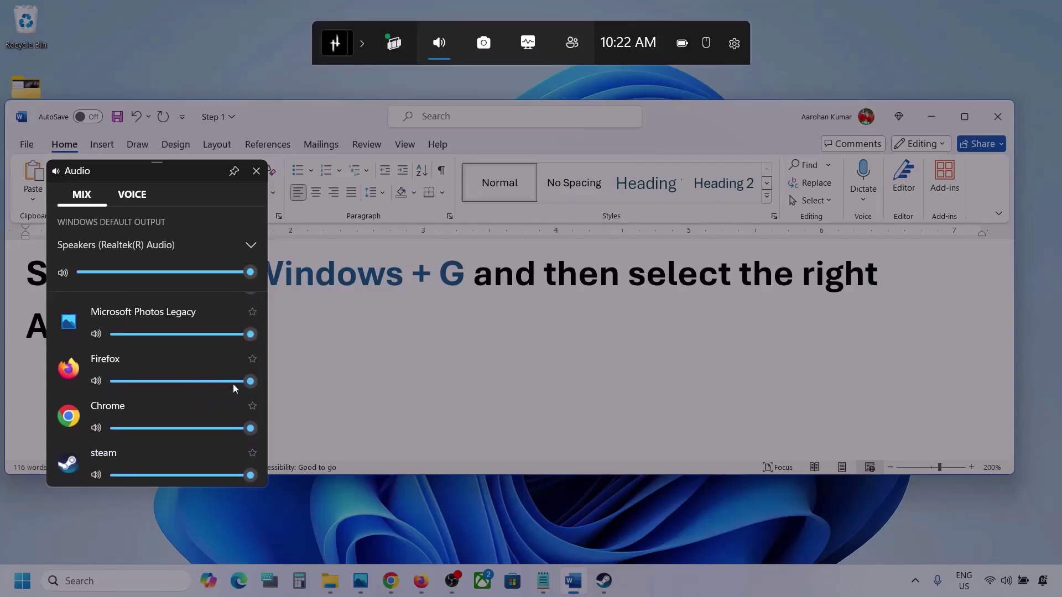
mouse_move(254, 386)
left_mouse_down()
mouse_move(234, 383)
mouse_move(270, 388)
left_mouse_up()
scroll(157, 409, "down", 1)
scroll(152, 402, "up", 1)
scroll(137, 439, "up", 1)
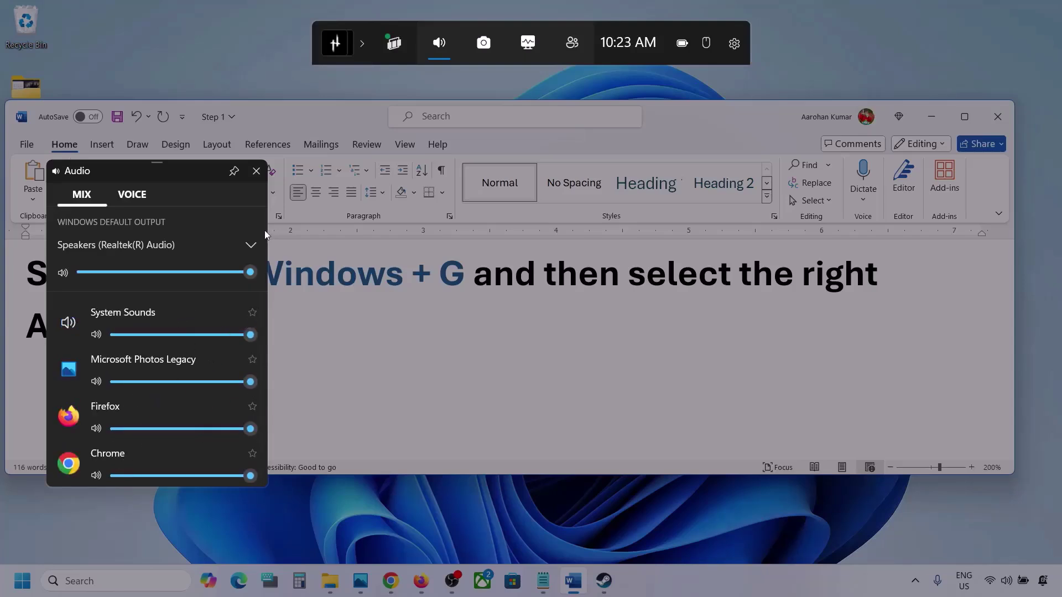
- On the Voice tab, keep Microphone Array as the default input device
left_click(131, 194)
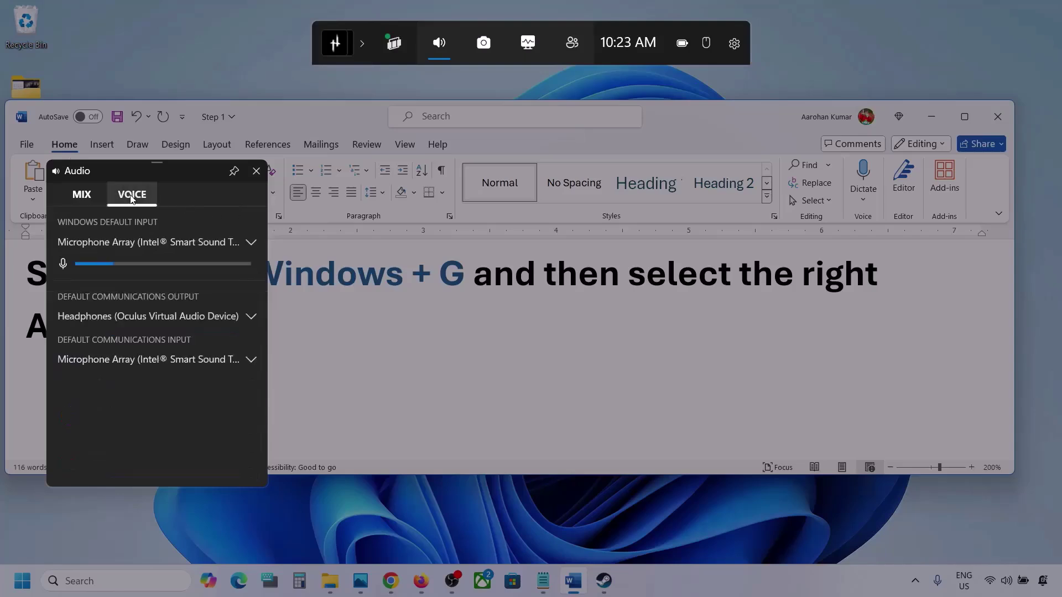
left_click(254, 242)
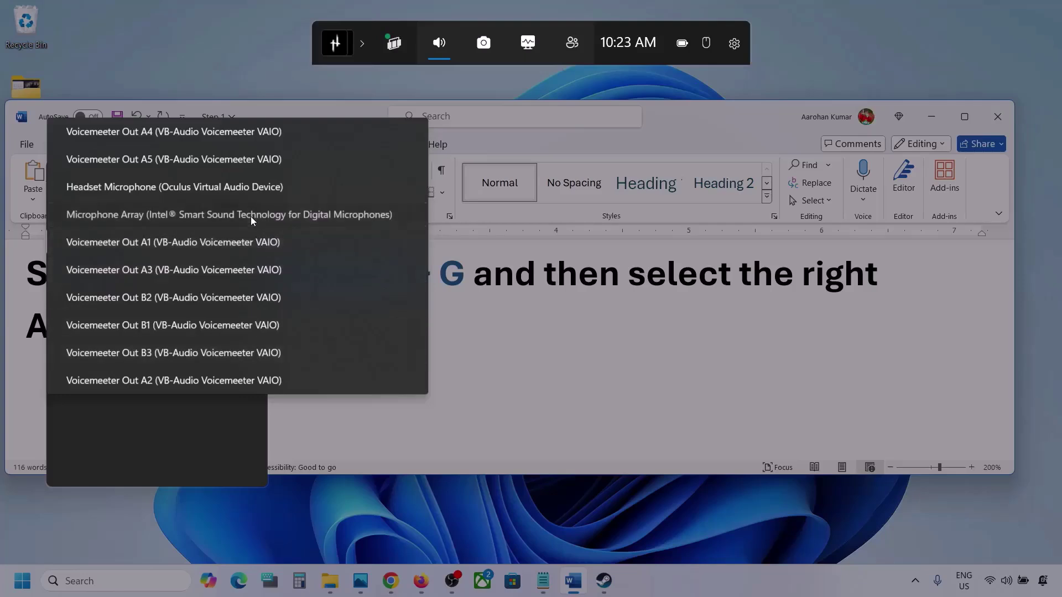
left_click(251, 217)
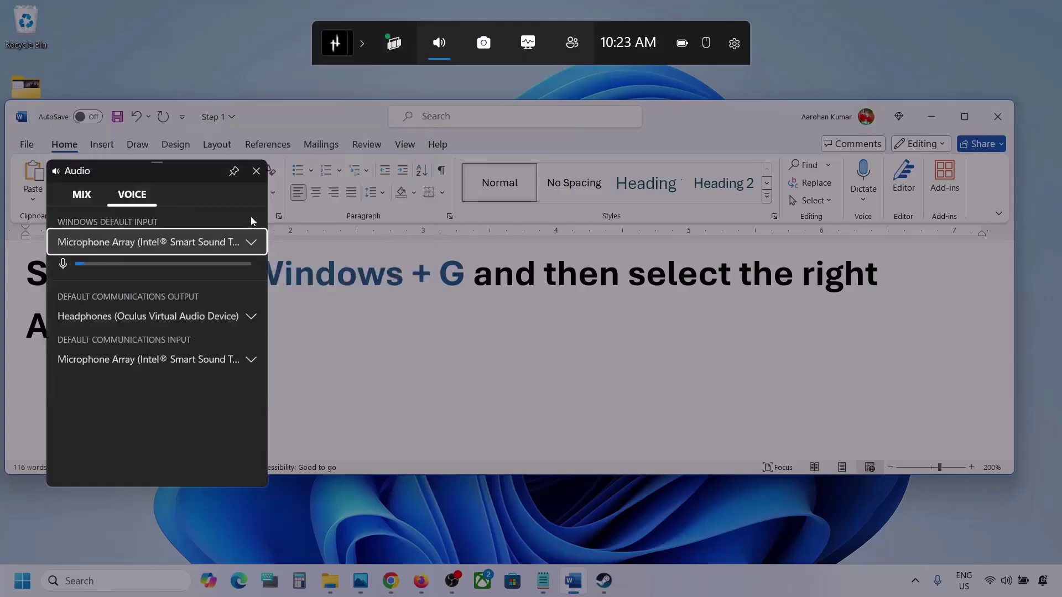
- Set communications output to Speakers (Realtek(R) Audio), keep Microphone Array for communications input, and close the widget
left_click(252, 318)
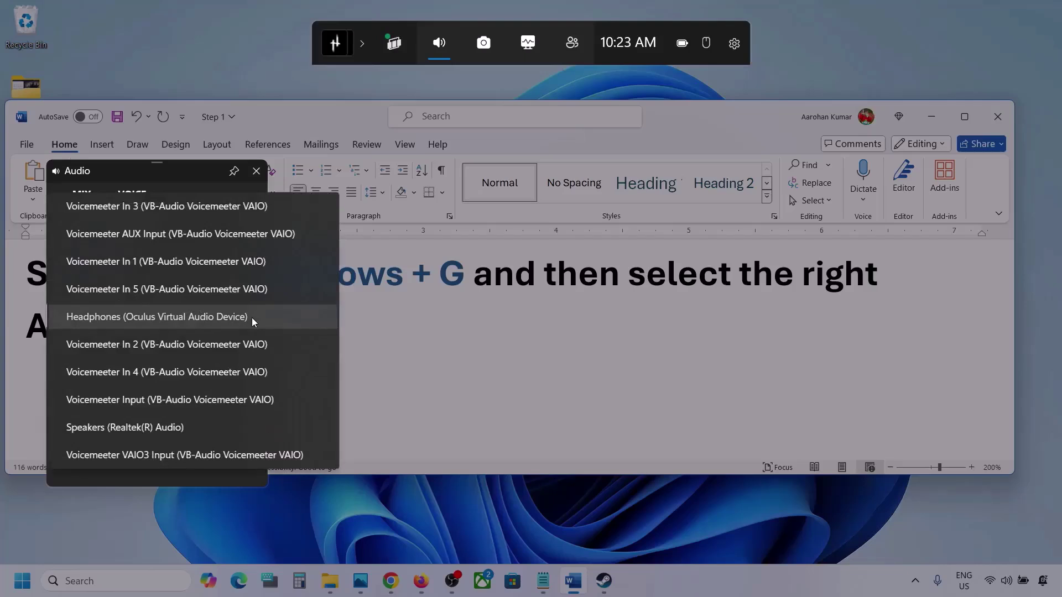
left_click(167, 427)
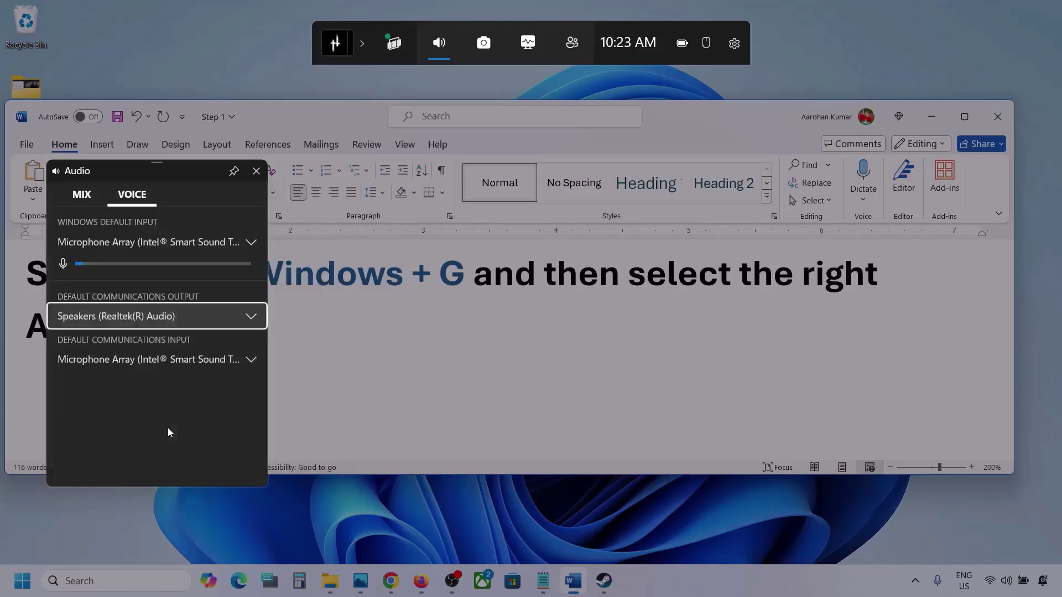
left_click(249, 360)
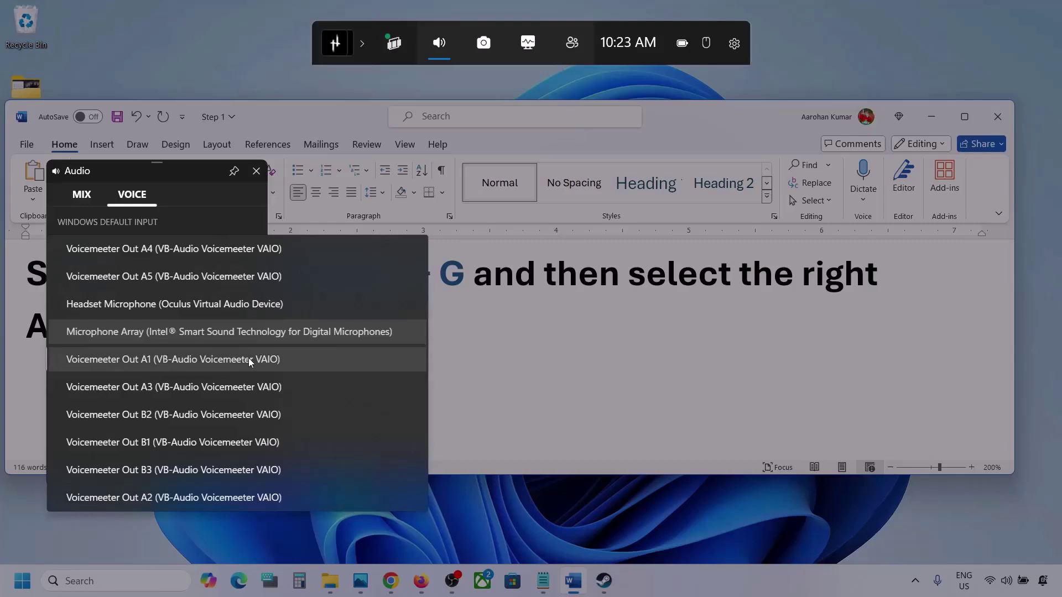
left_click(287, 331)
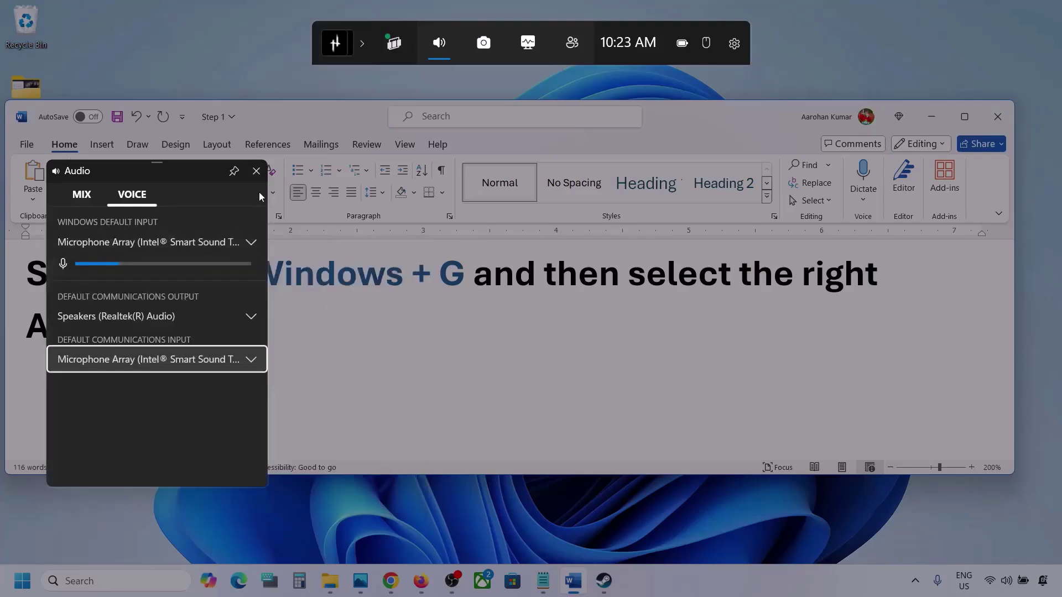
left_click(257, 172)
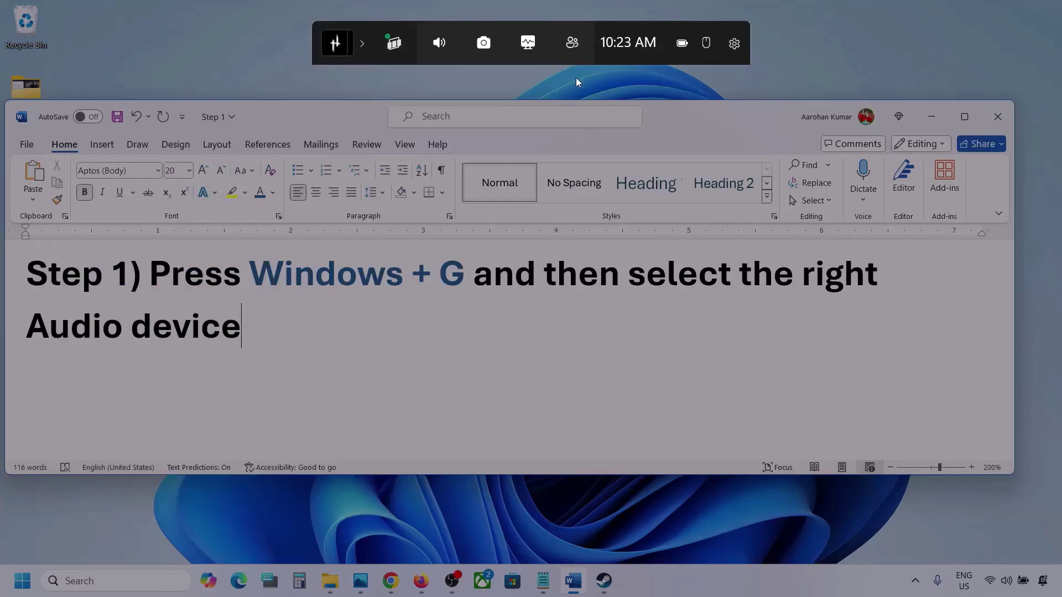
- Dismiss Game Bar, highlight 'Make sure volume is not mute' in Step 2, minimize Word, and confirm 100% volume
left_click(575, 78)
key("super")
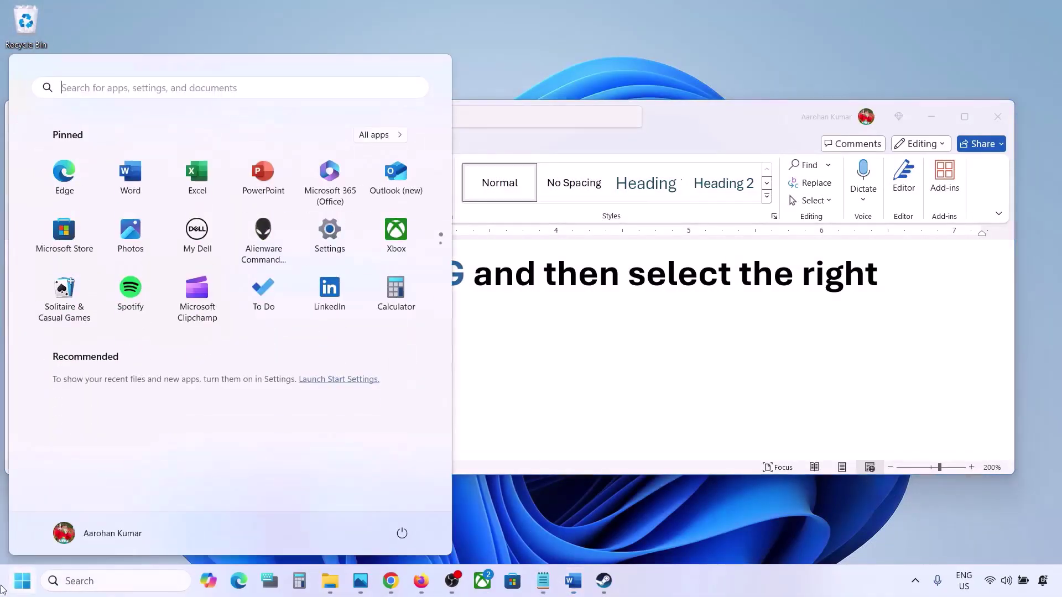
left_click(500, 432)
scroll(500, 432, "down", 3)
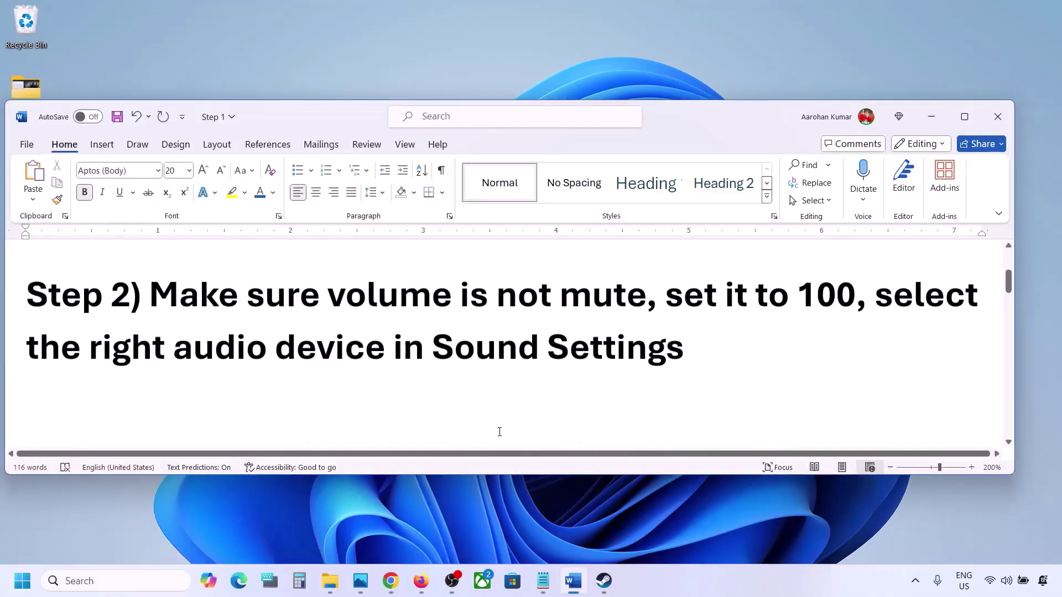
left_click_drag(165, 307, 608, 284)
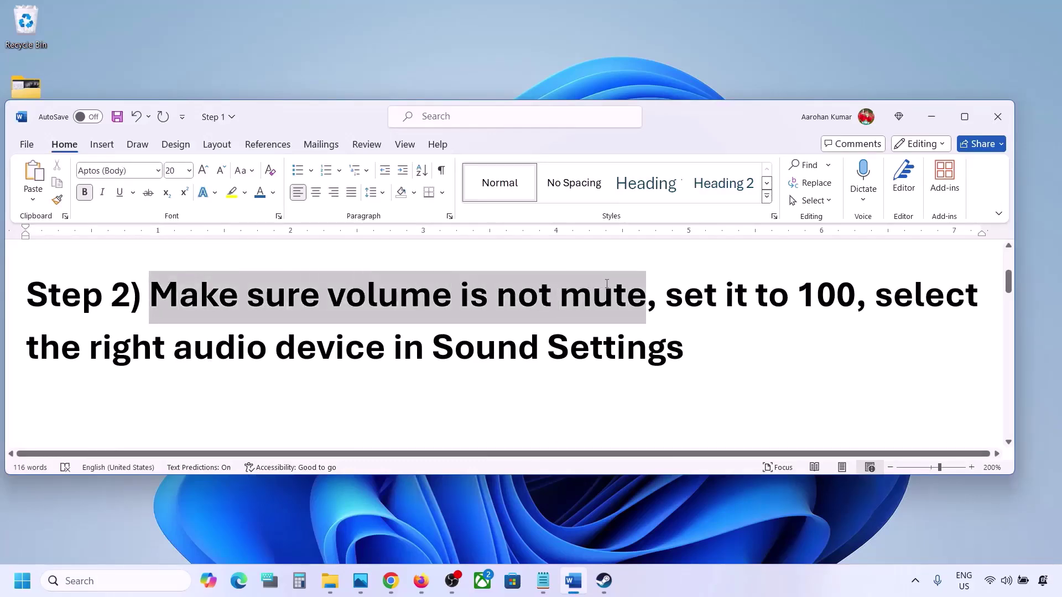
left_click(931, 117)
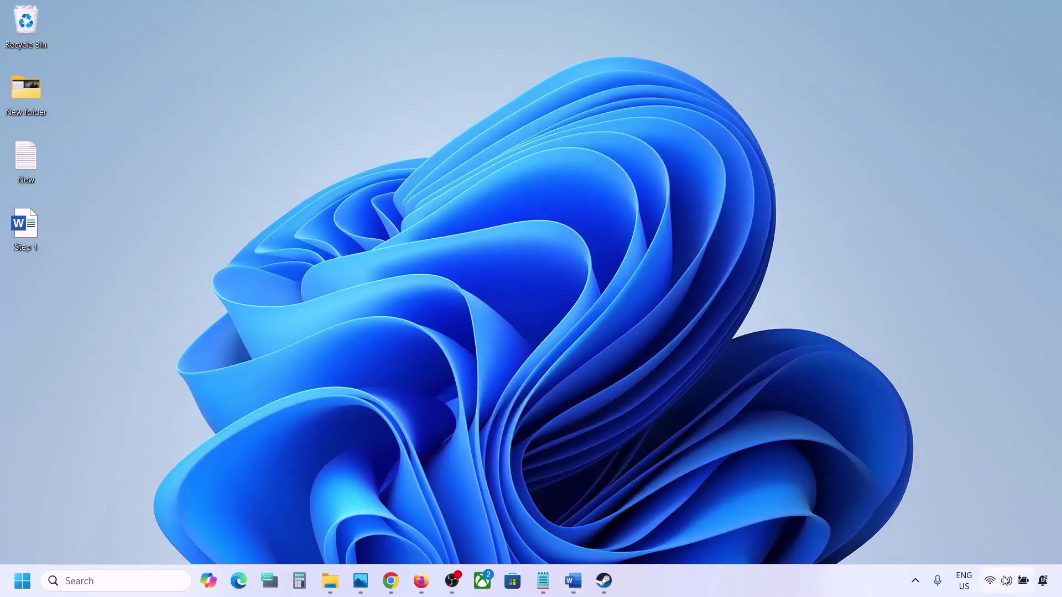
mouse_move(1010, 585)
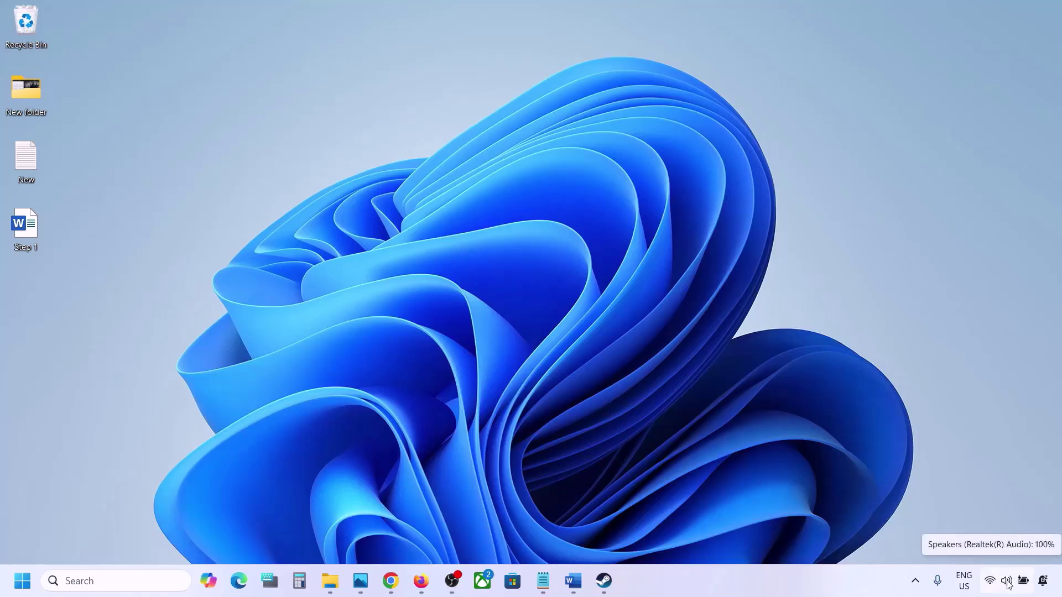
right_click(1008, 582)
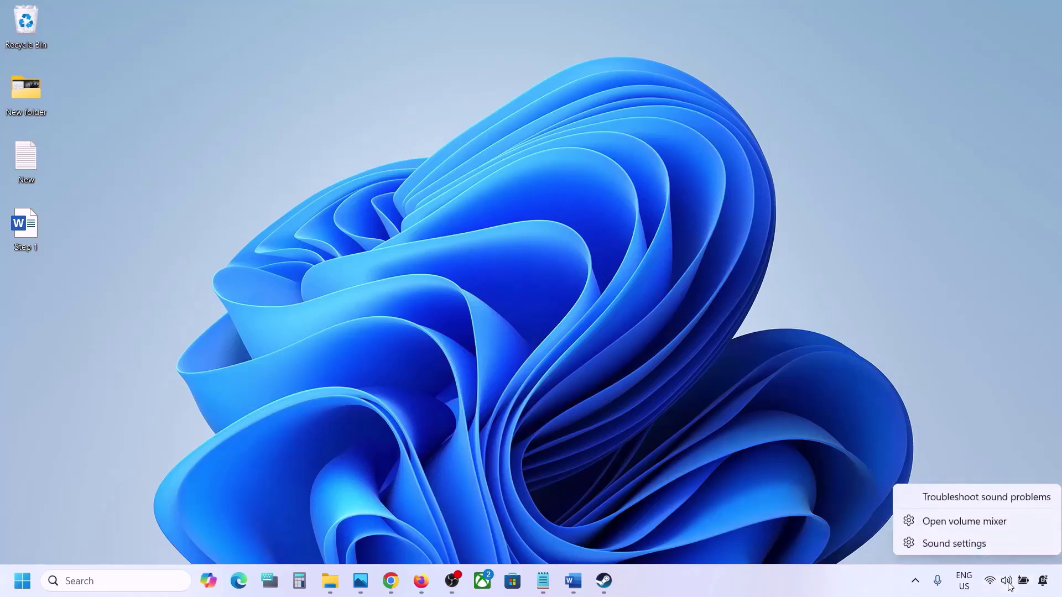
left_click(975, 524)
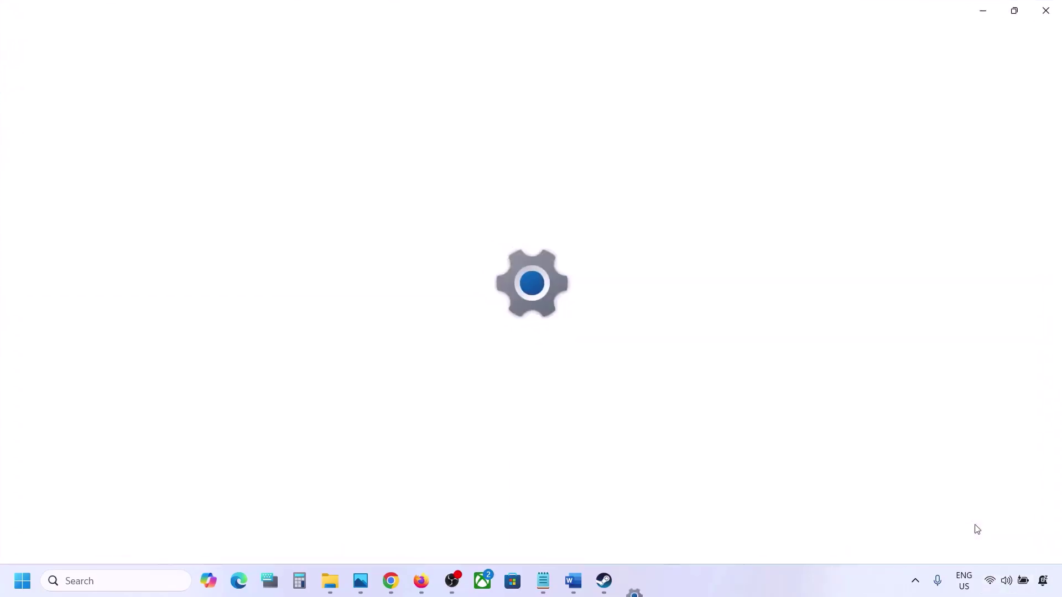
scroll(659, 396, "down", 2)
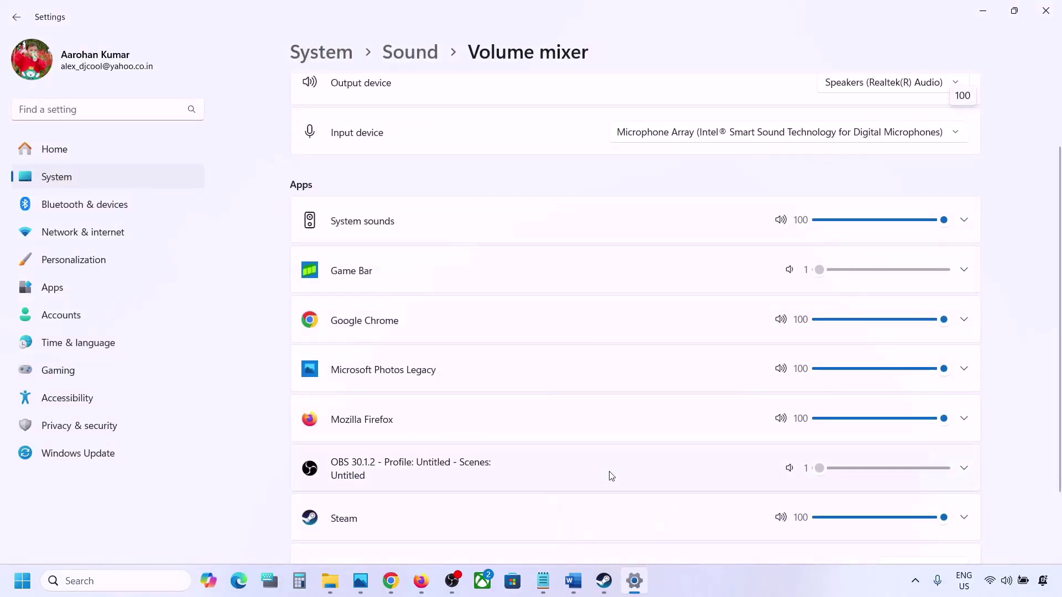
scroll(611, 476, "down", 1)
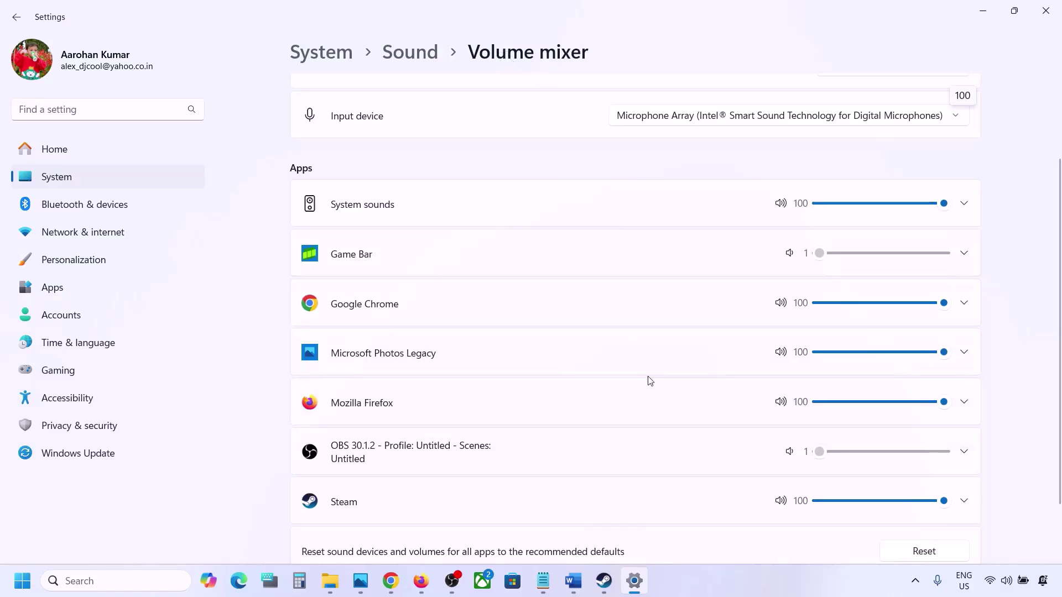
mouse_move(944, 506)
mouse_move(943, 502)
left_mouse_down()
mouse_move(816, 502)
mouse_move(956, 501)
left_mouse_up()
left_click(1053, 8)
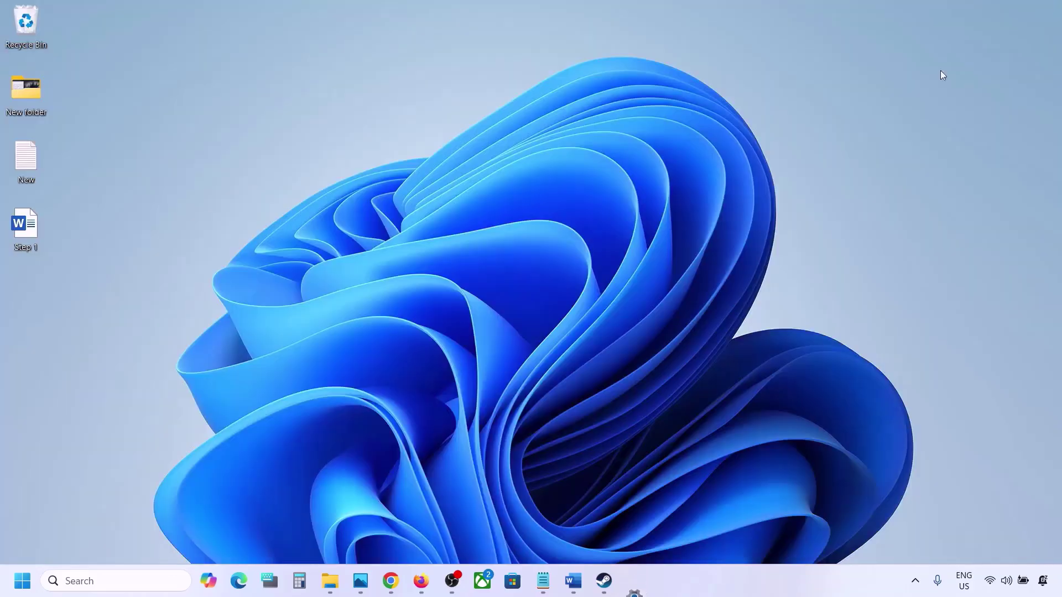
- Restore Word, highlight the Step 2 line about choosing the audio device, and right-click the tray speaker icon
left_click(573, 581)
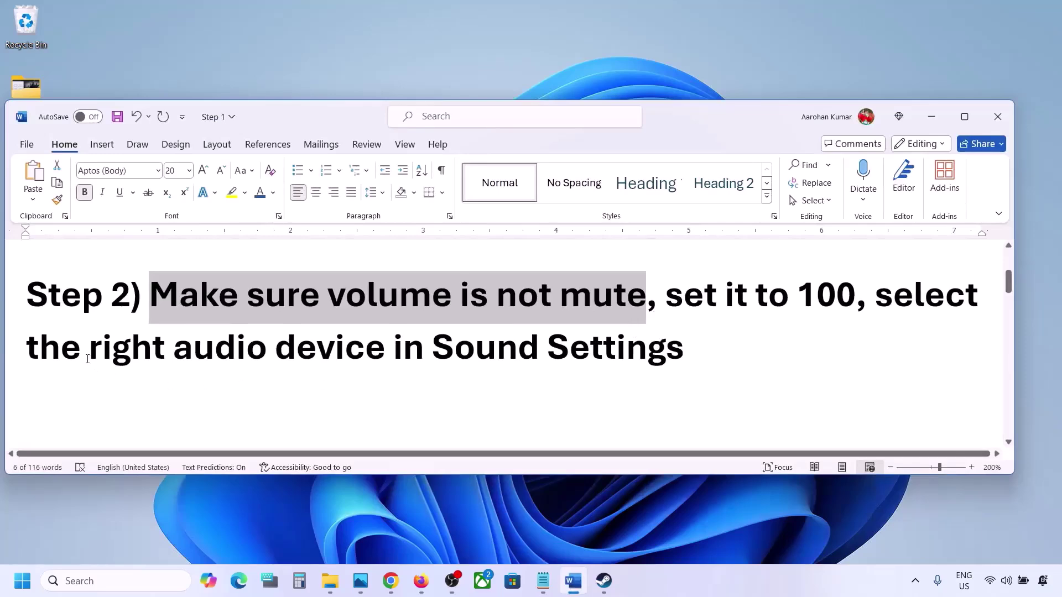
left_click_drag(87, 359, 686, 360)
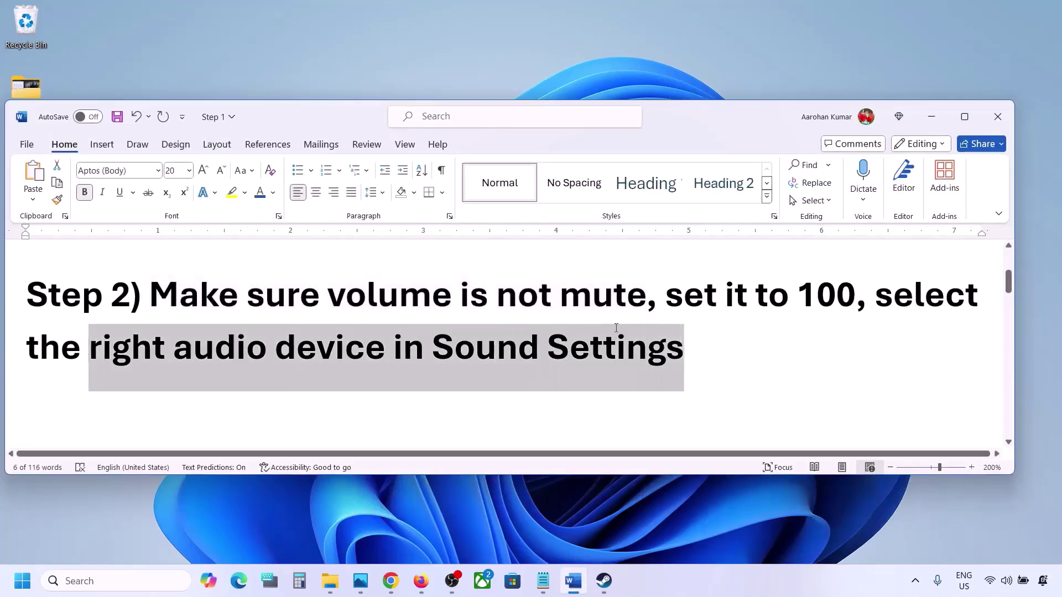
left_click(1007, 584)
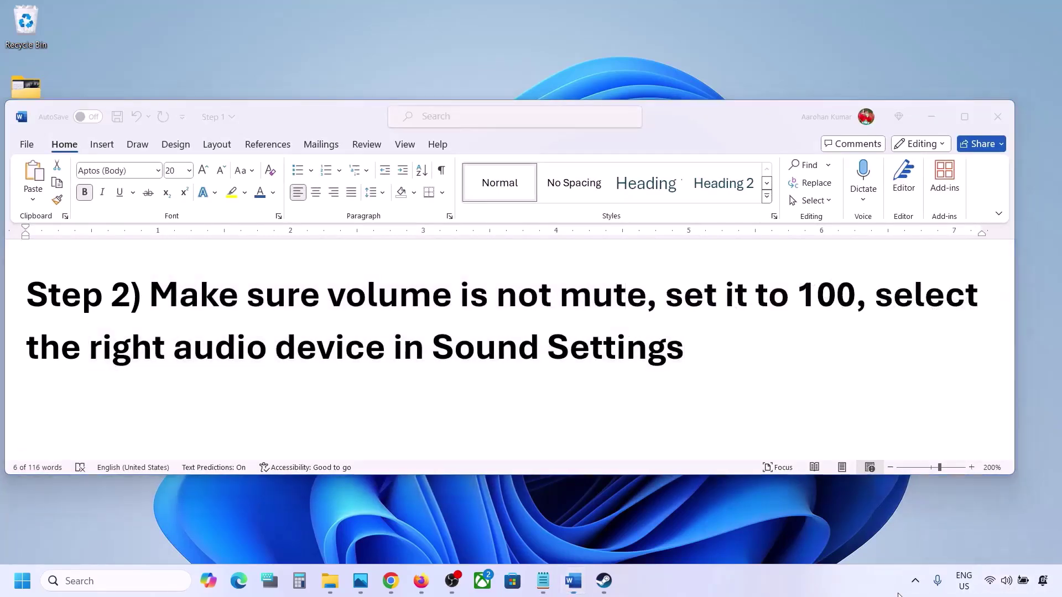
right_click(1006, 585)
- In Sound settings, verify Speakers (Realtek(R) Audio) output and Microphone Array input are both at 100, then close
left_click(953, 544)
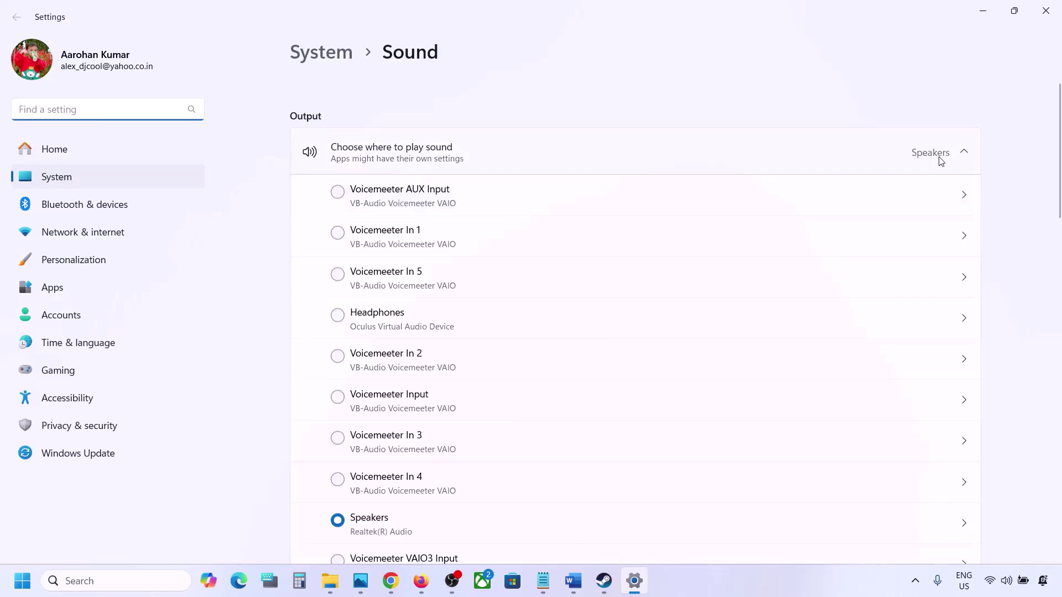
scroll(476, 394, "down", 2)
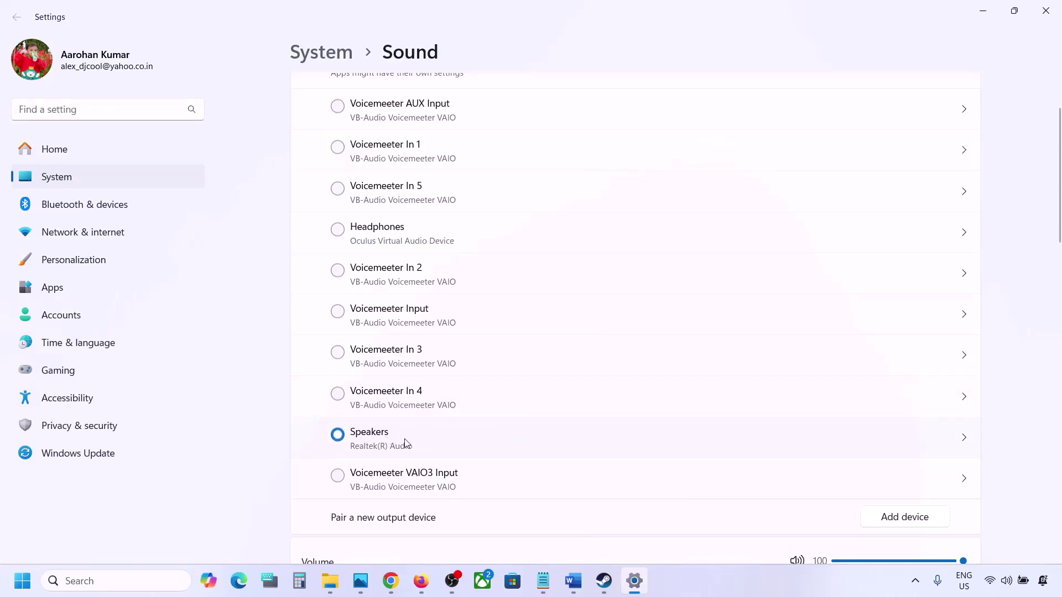
scroll(405, 443, "down", 5)
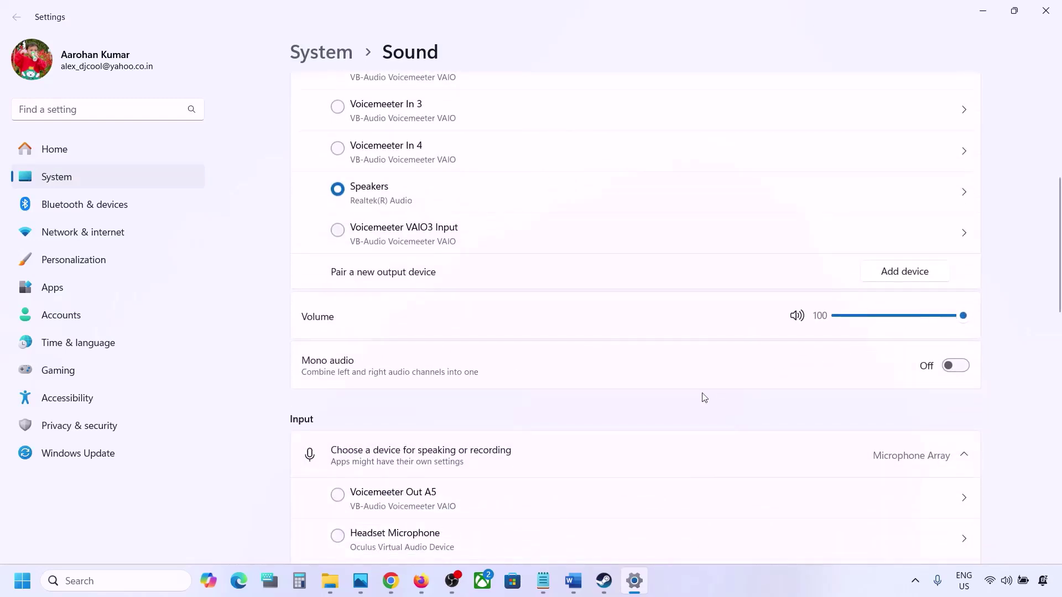
scroll(702, 396, "down", 3)
scroll(704, 398, "down", 2)
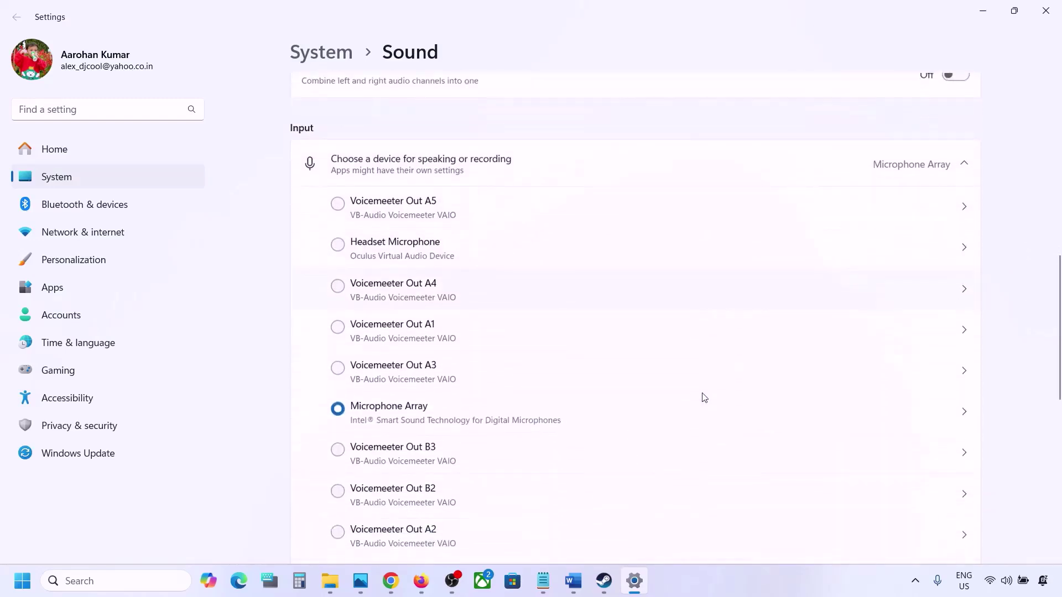
scroll(429, 465, "down", 1)
scroll(429, 464, "down", 1)
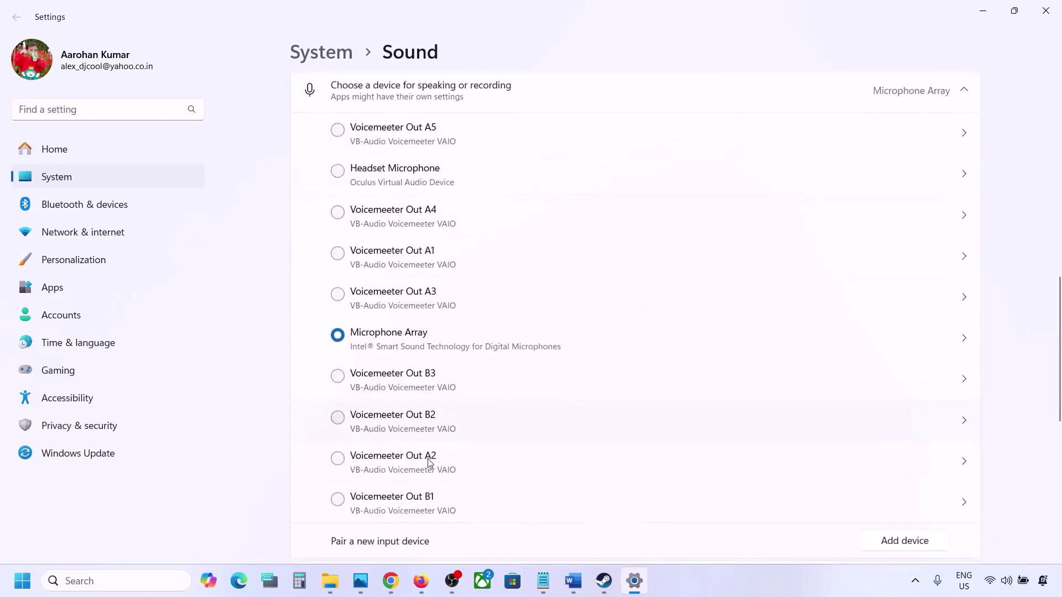
scroll(541, 400, "down", 1)
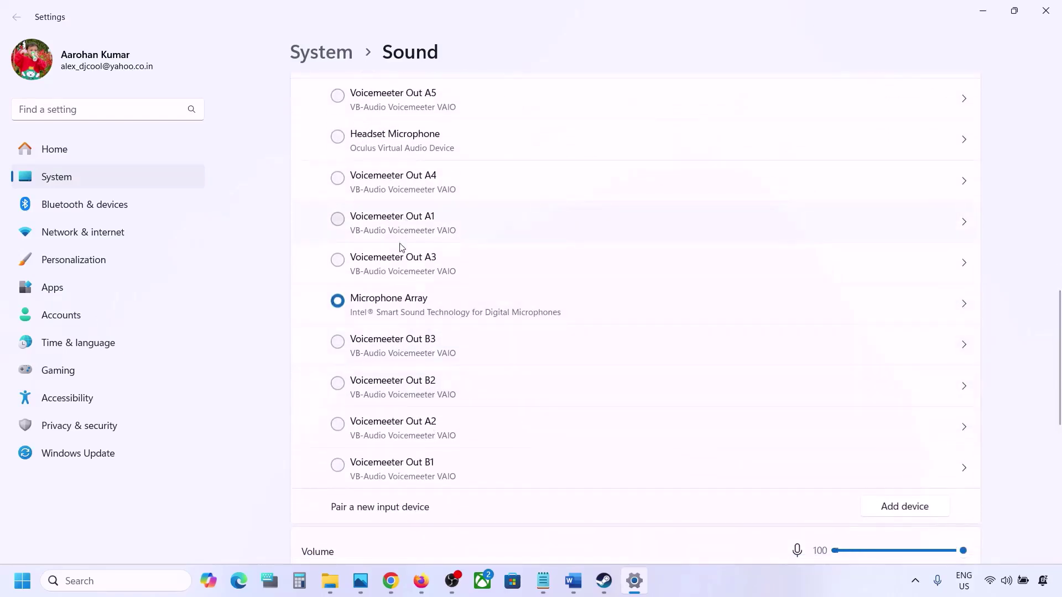
scroll(474, 320, "down", 3)
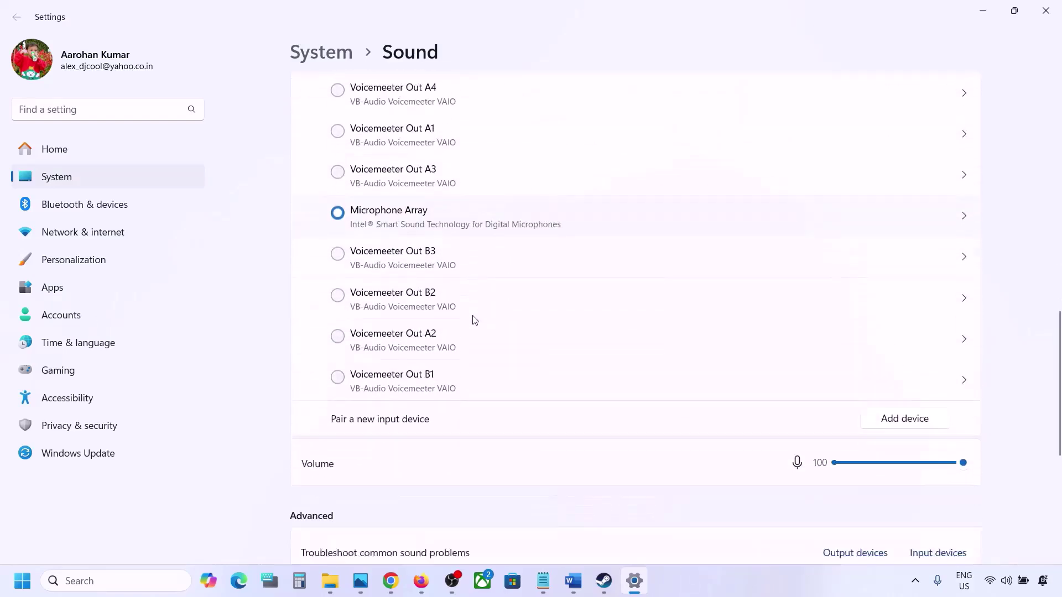
scroll(470, 267, "up", 3)
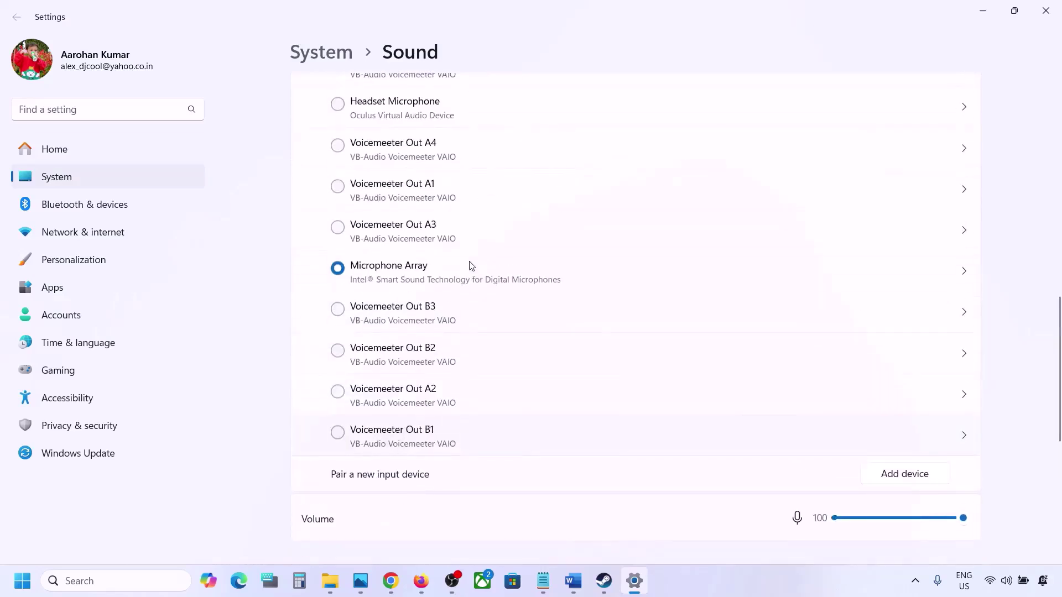
scroll(428, 384, "down", 2)
scroll(428, 381, "down", 1)
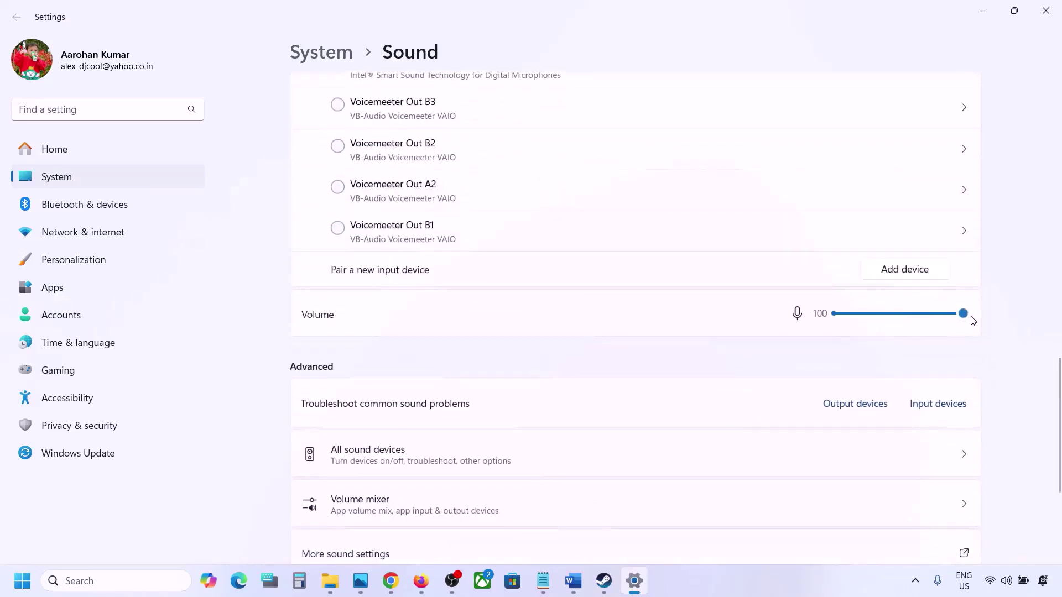
scroll(702, 380, "down", 1)
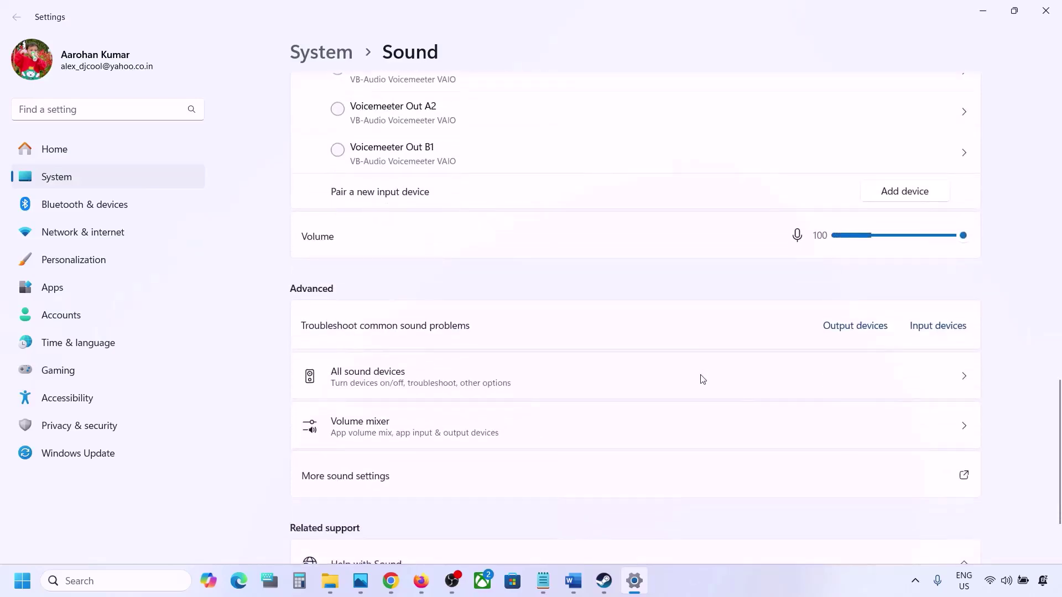
scroll(742, 327, "down", 2)
left_click(1045, 10)
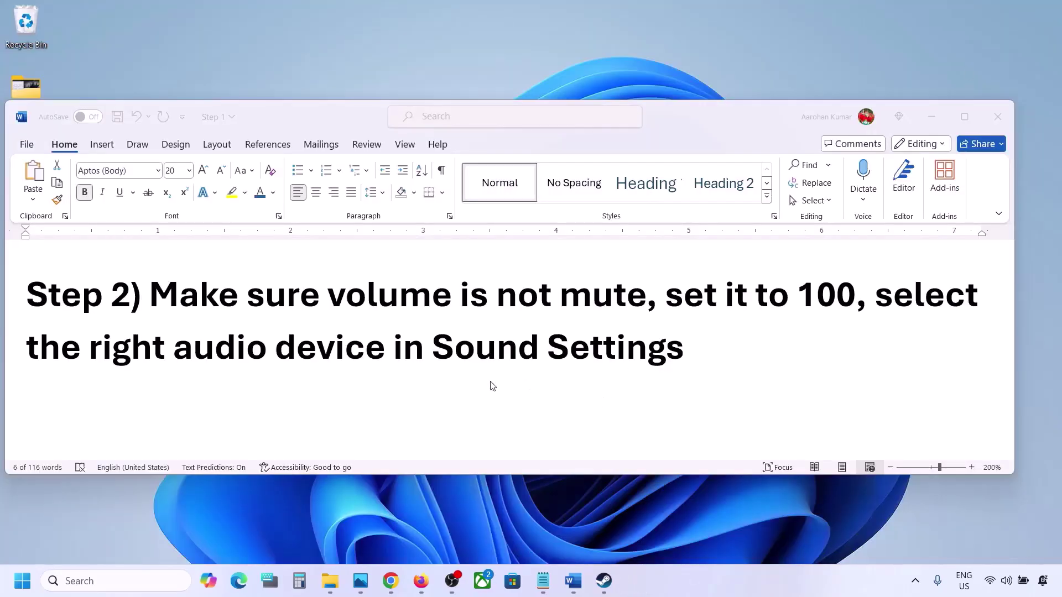
- Scroll to Step 3 in the Word document and highlight the words 'Restart the game'
scroll(492, 386, "down", 3)
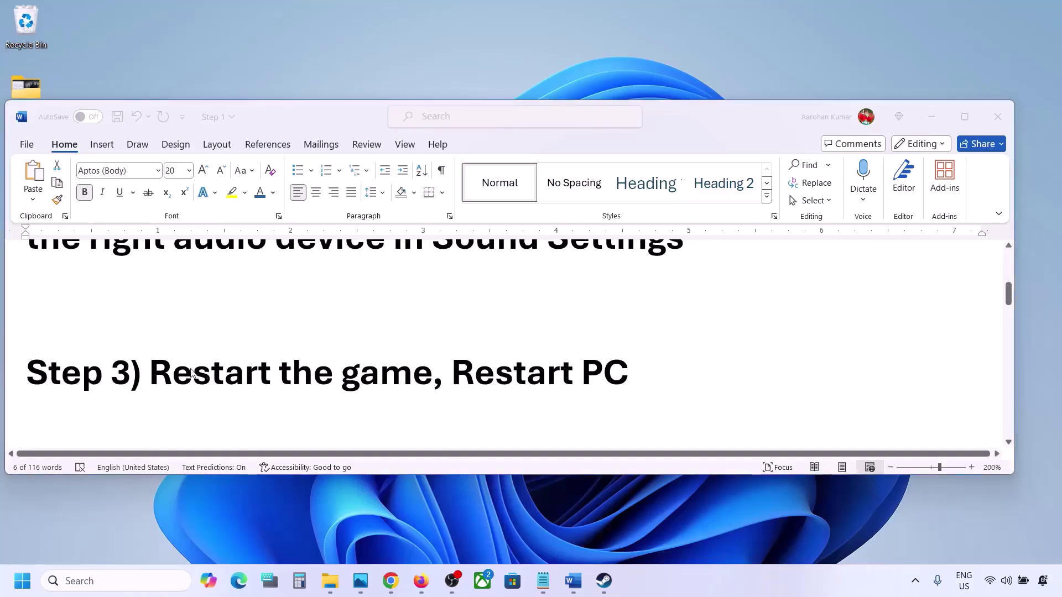
double_click(214, 376)
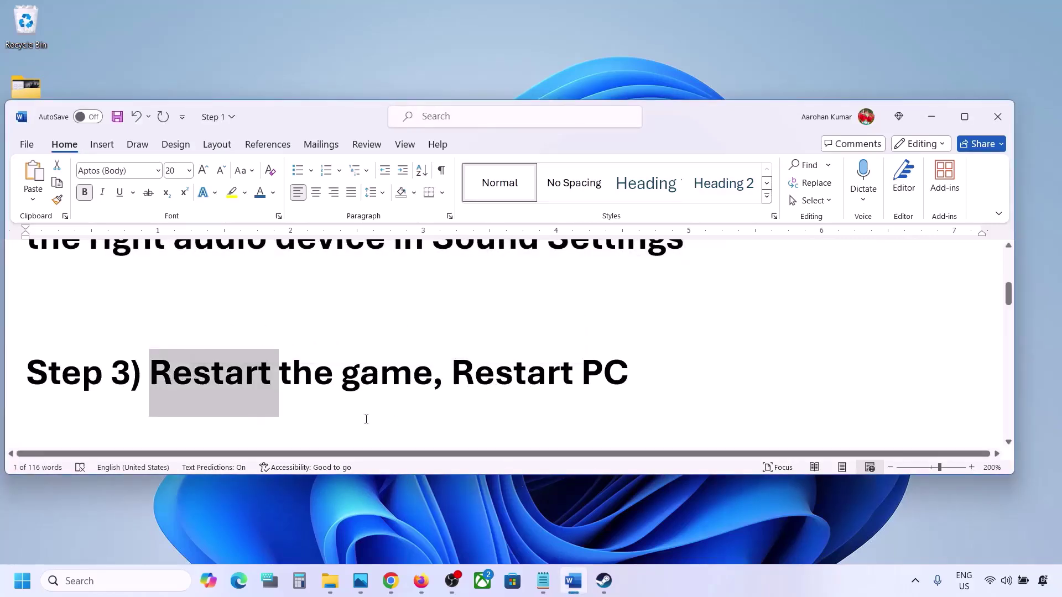
left_click(301, 369)
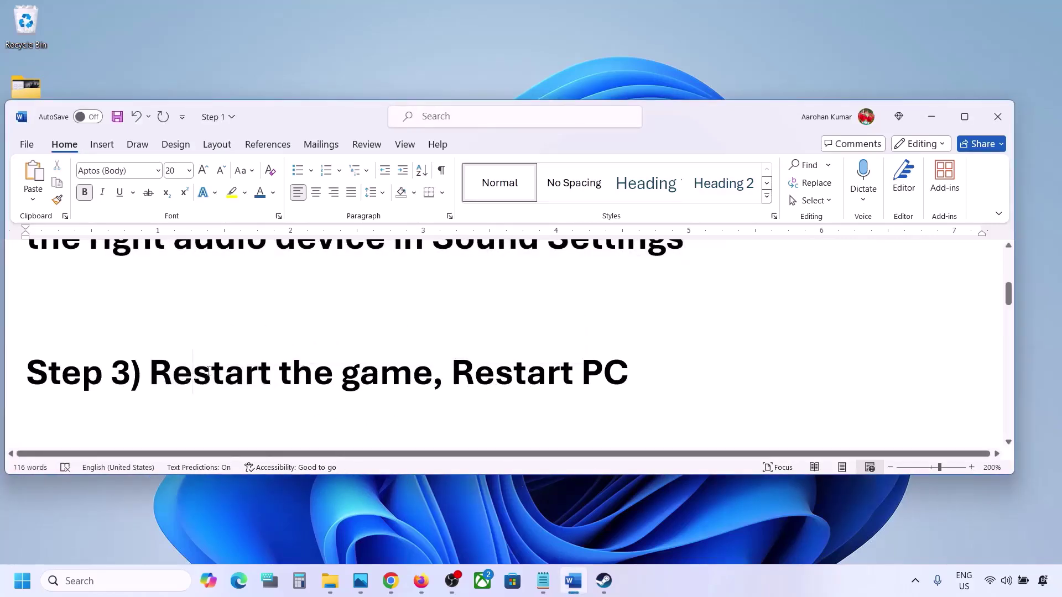